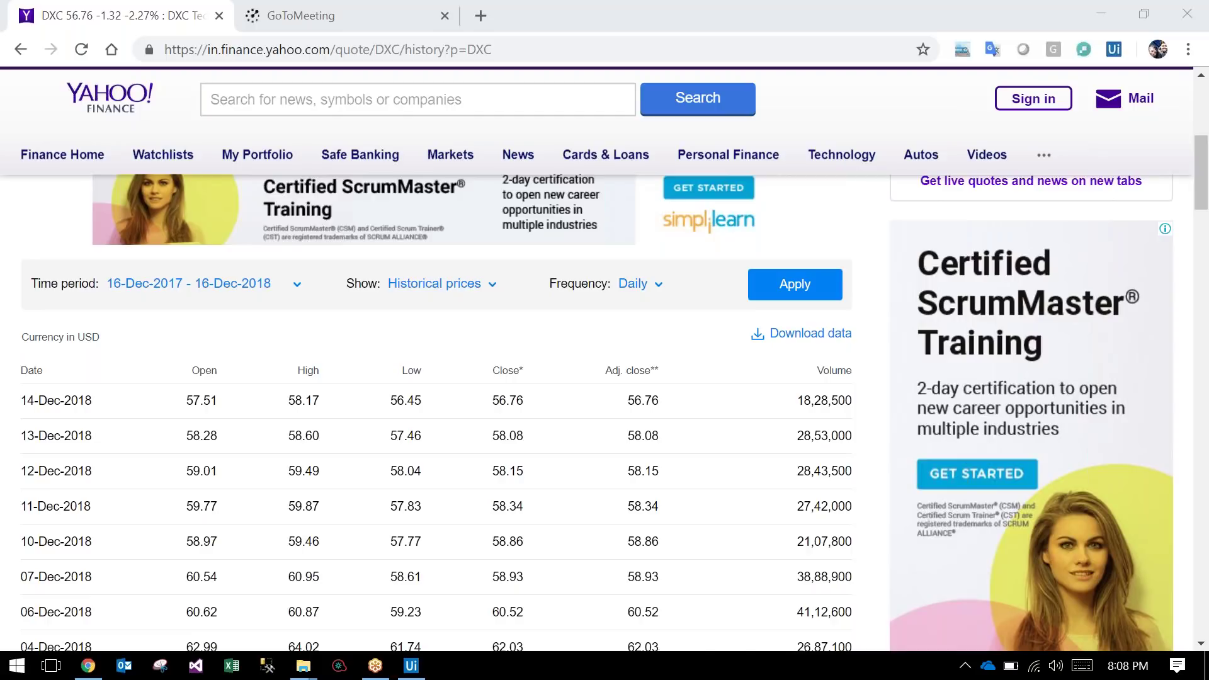
scroll(606, 469, down, 1)
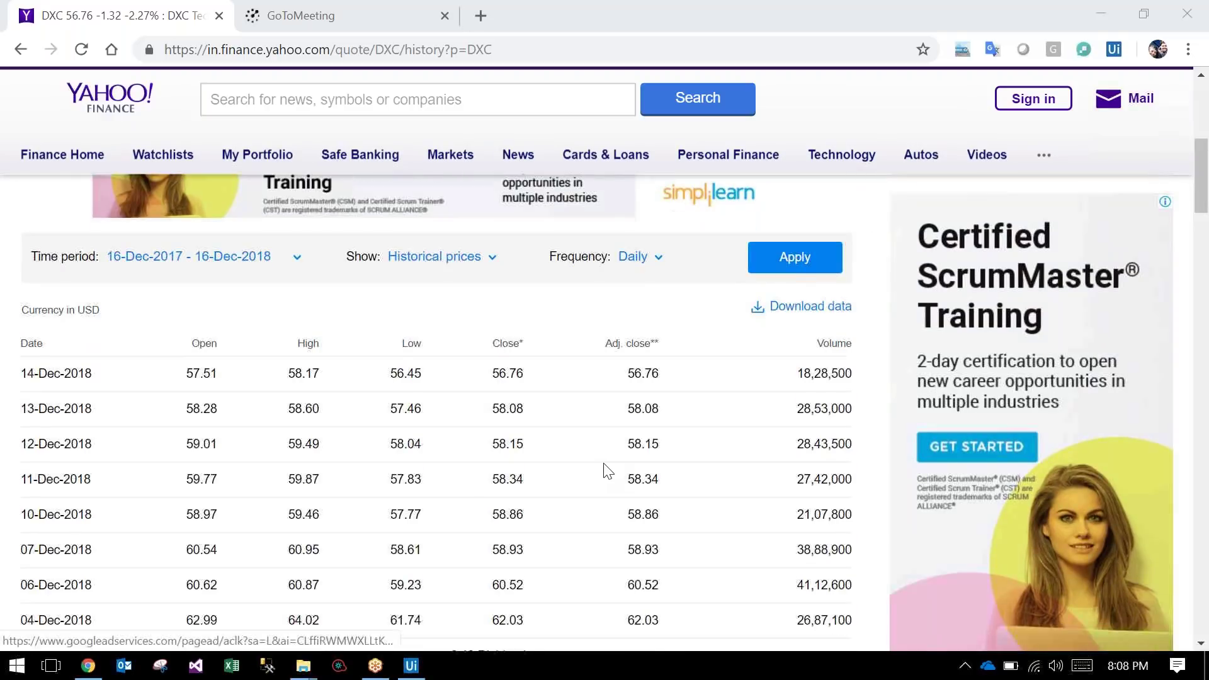
scroll(606, 469, down, 4)
scroll(605, 469, up, 6)
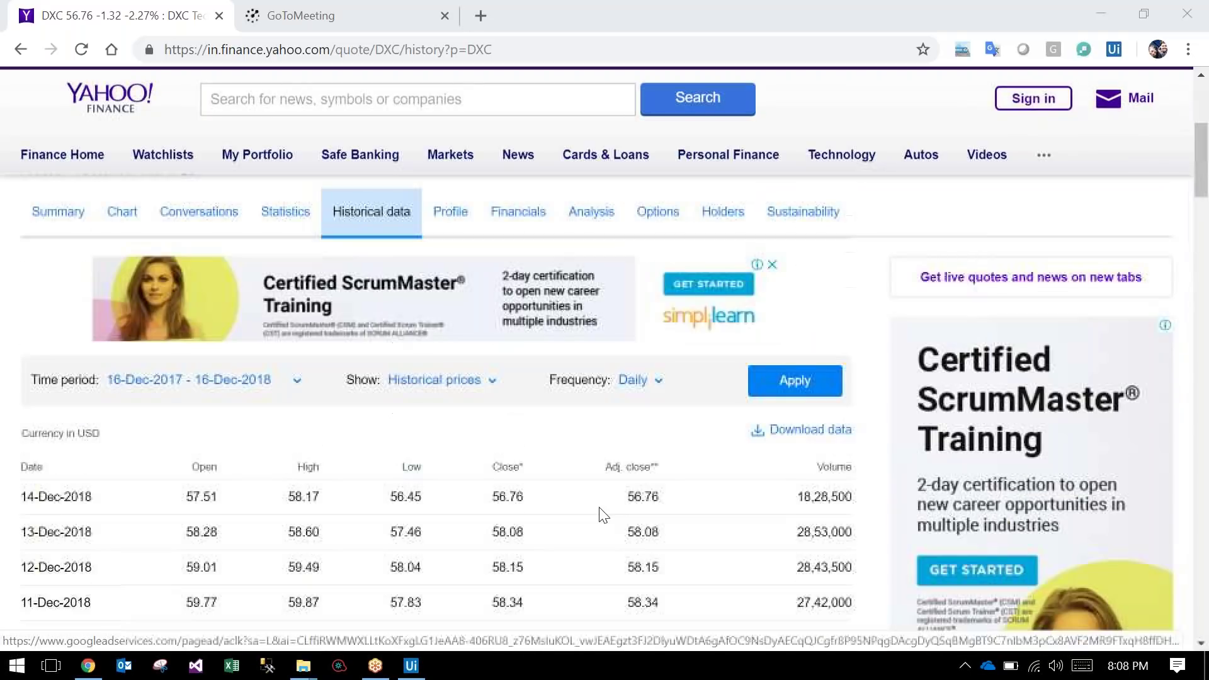
scroll(603, 515, down, 2)
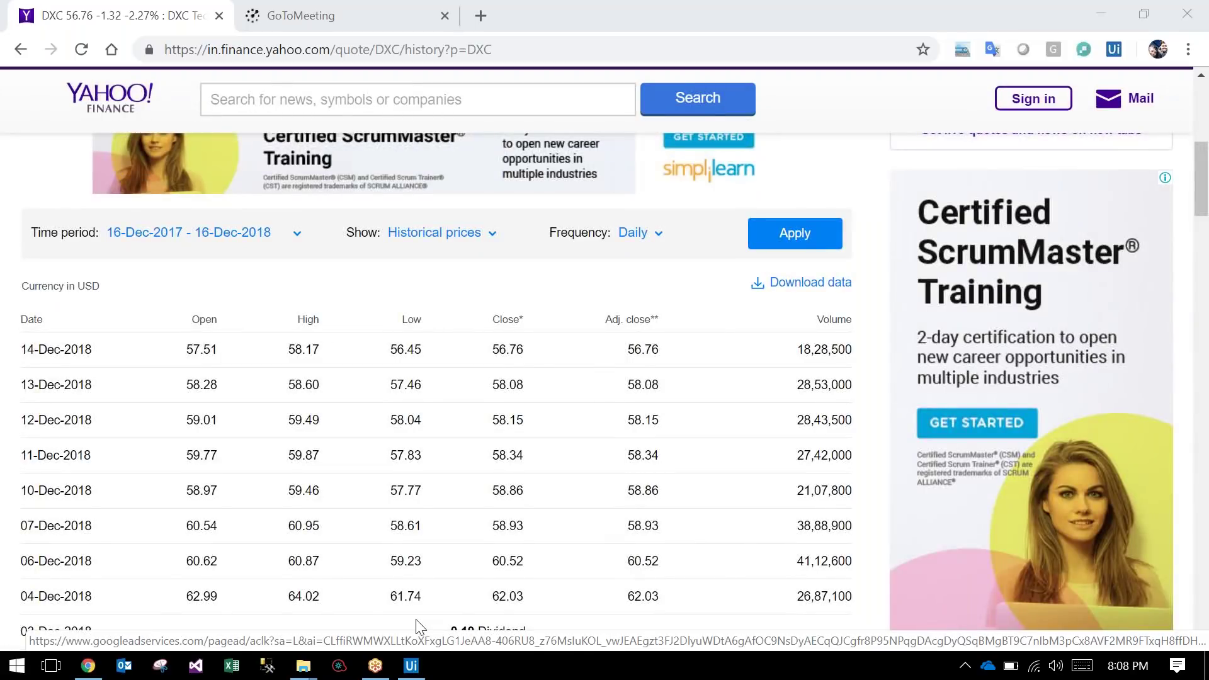
Step: Load demo.uipath.com in the GoToMeeting browser tab and open the Orchestrator's Robots page
click(375, 25)
click(375, 49)
text(demo.uipath.com)
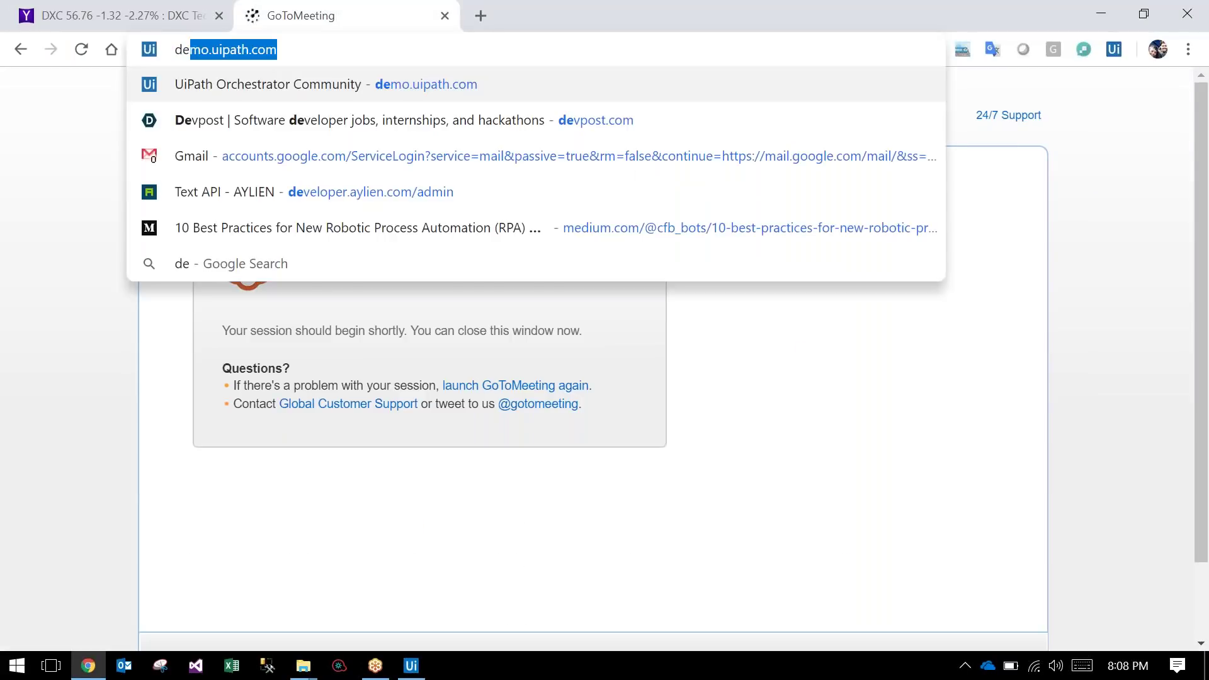
key(Return)
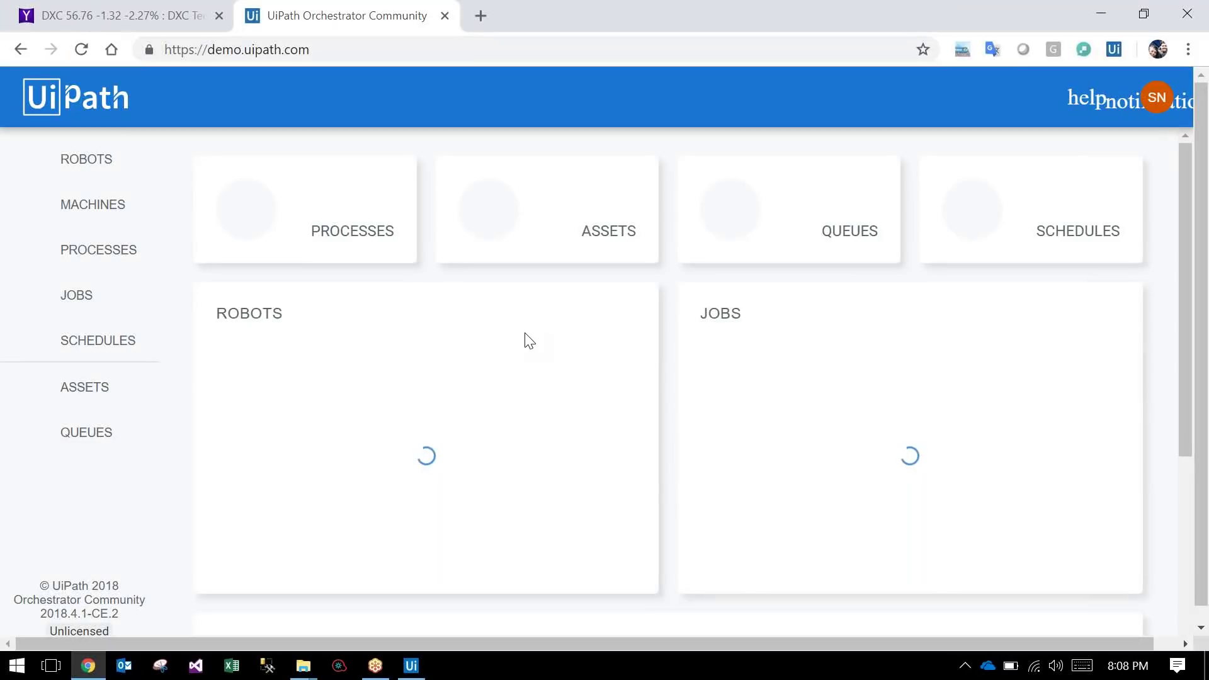
click(95, 173)
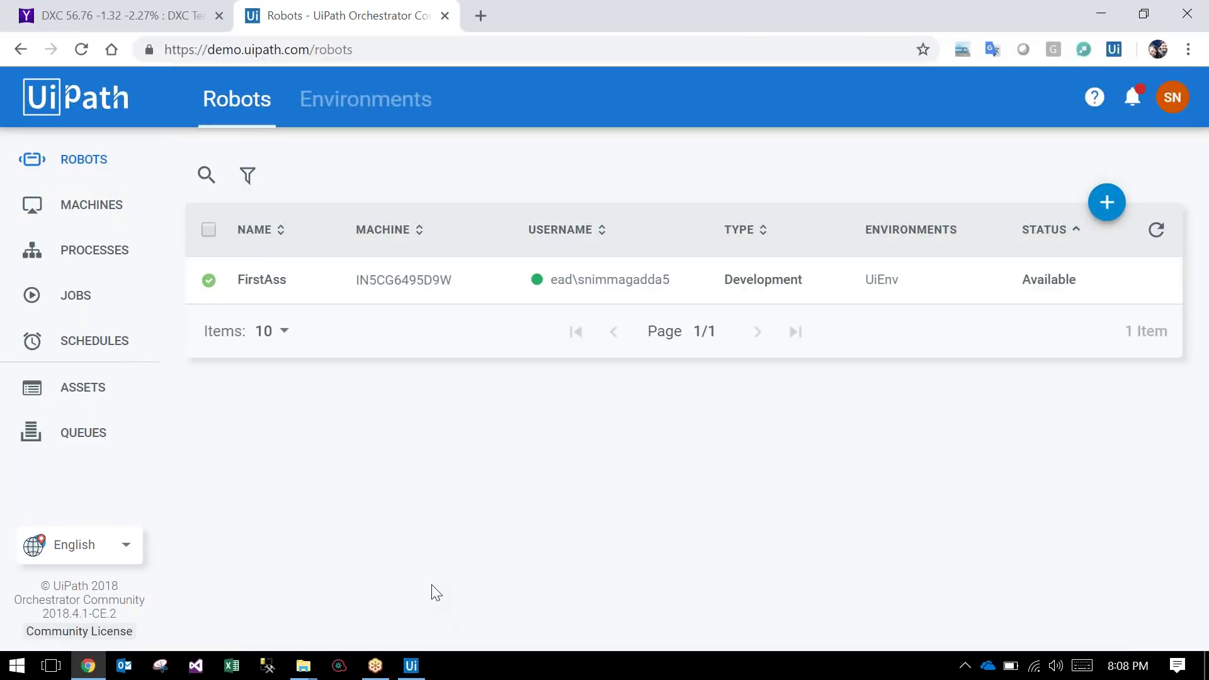
Step: Launch Paint by running mspaint and enlarge the blank canvas to 1914 × 801 px
key(super+r)
text(notepad)
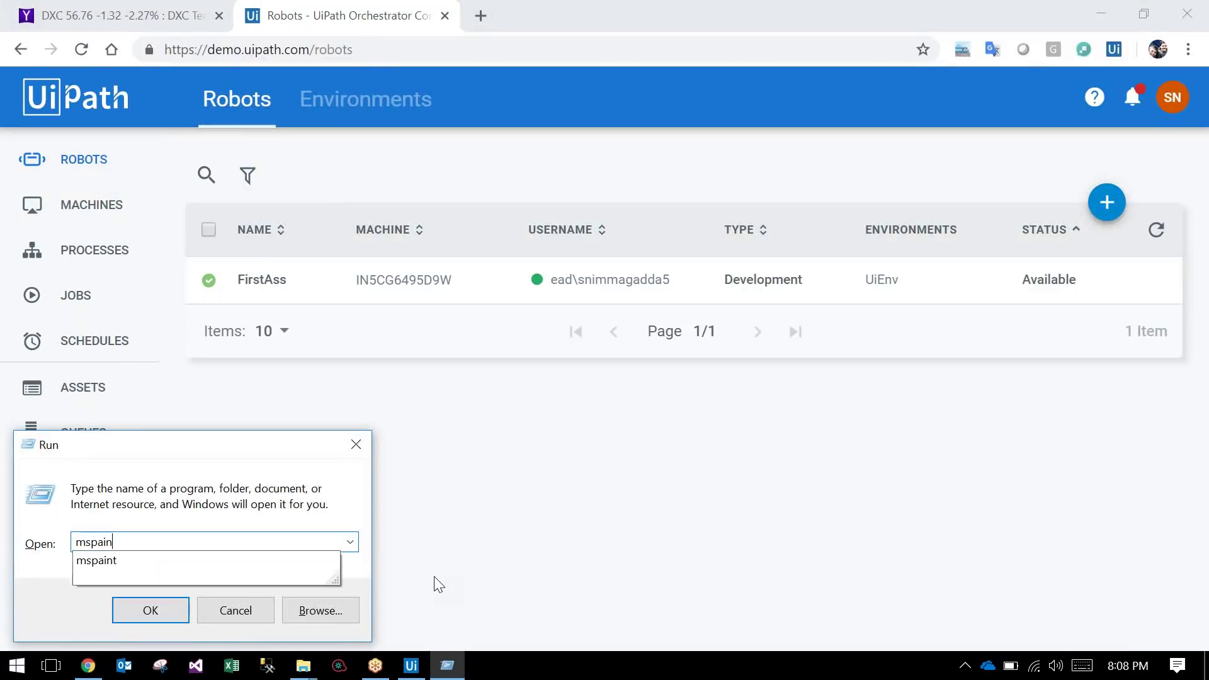
key(Return)
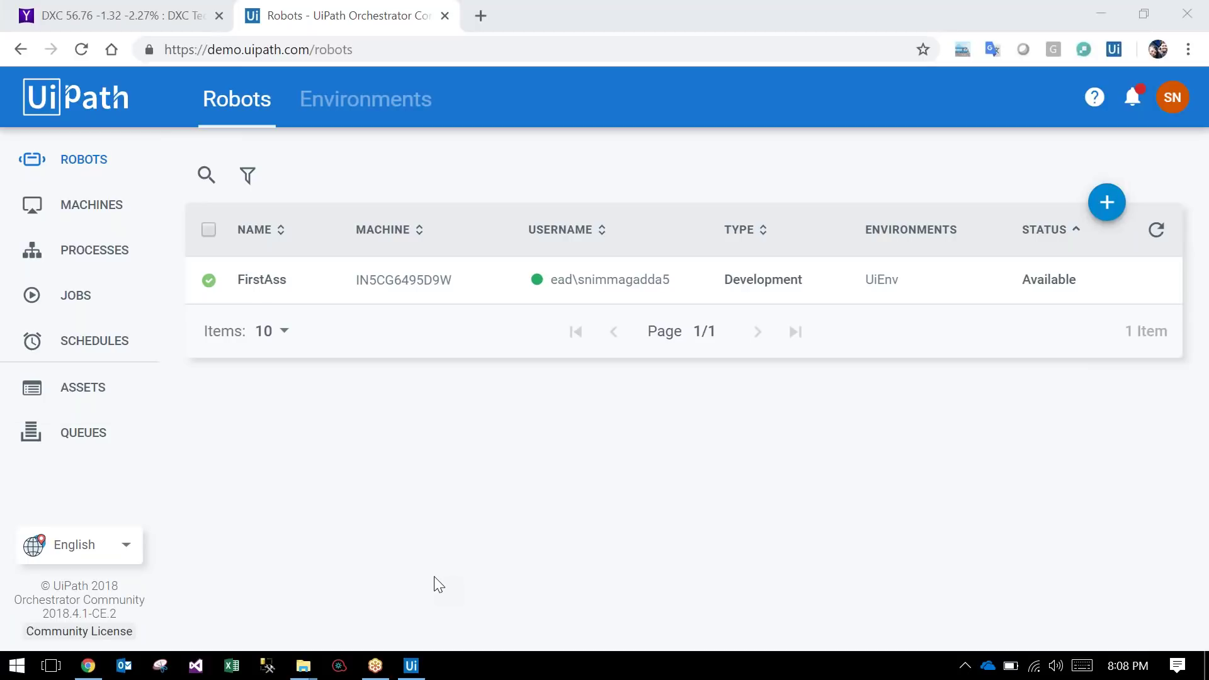
drag(1080, 600, 1208, 637)
Step: Add the text "Queue" near the canvas's upper-left corner and the text "FIFO" directly above it
click(261, 65)
click(73, 195)
text(Queue)
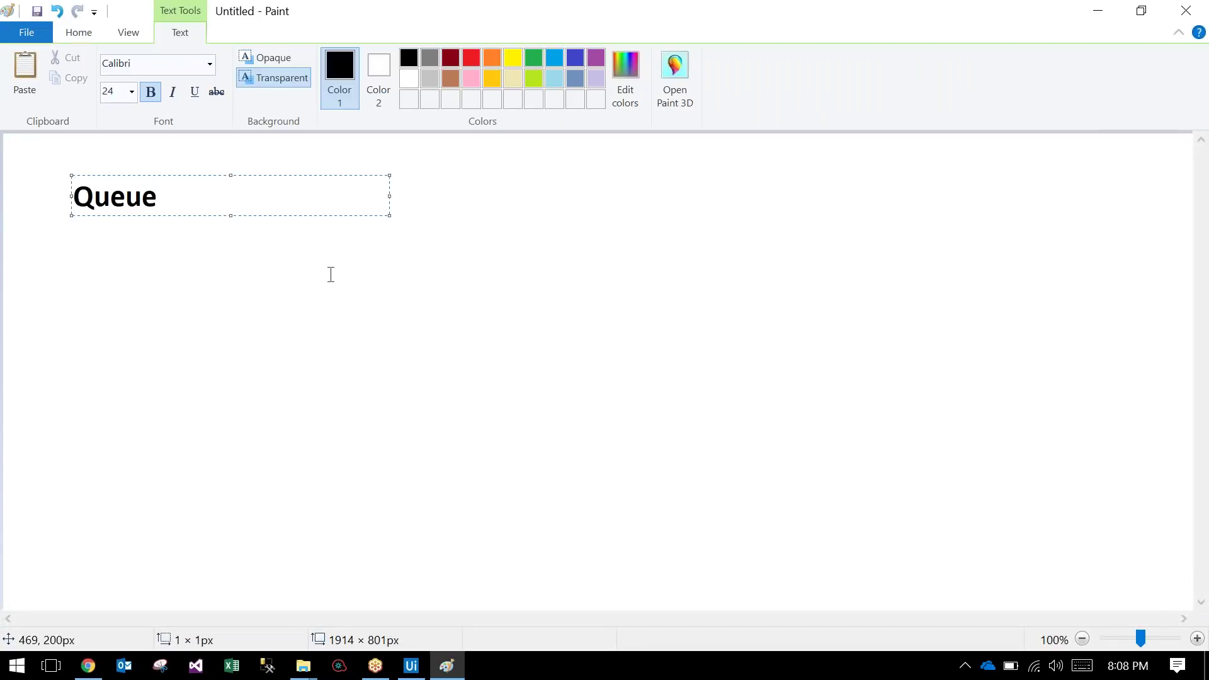
click(330, 275)
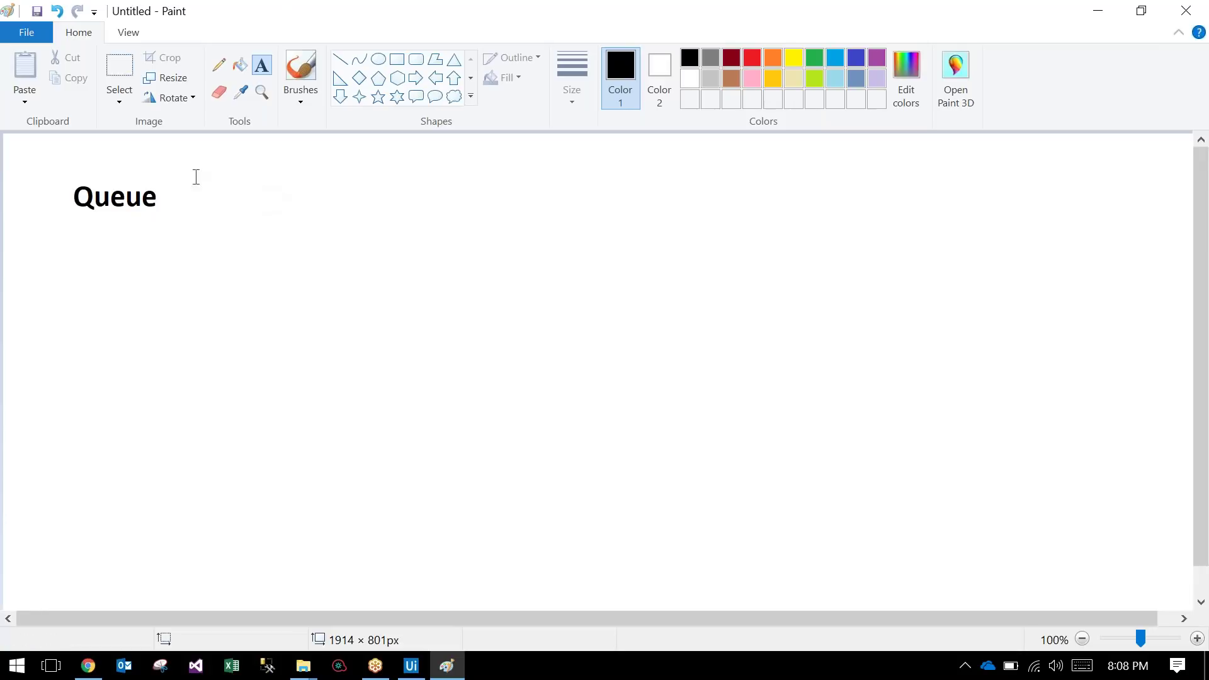
click(82, 163)
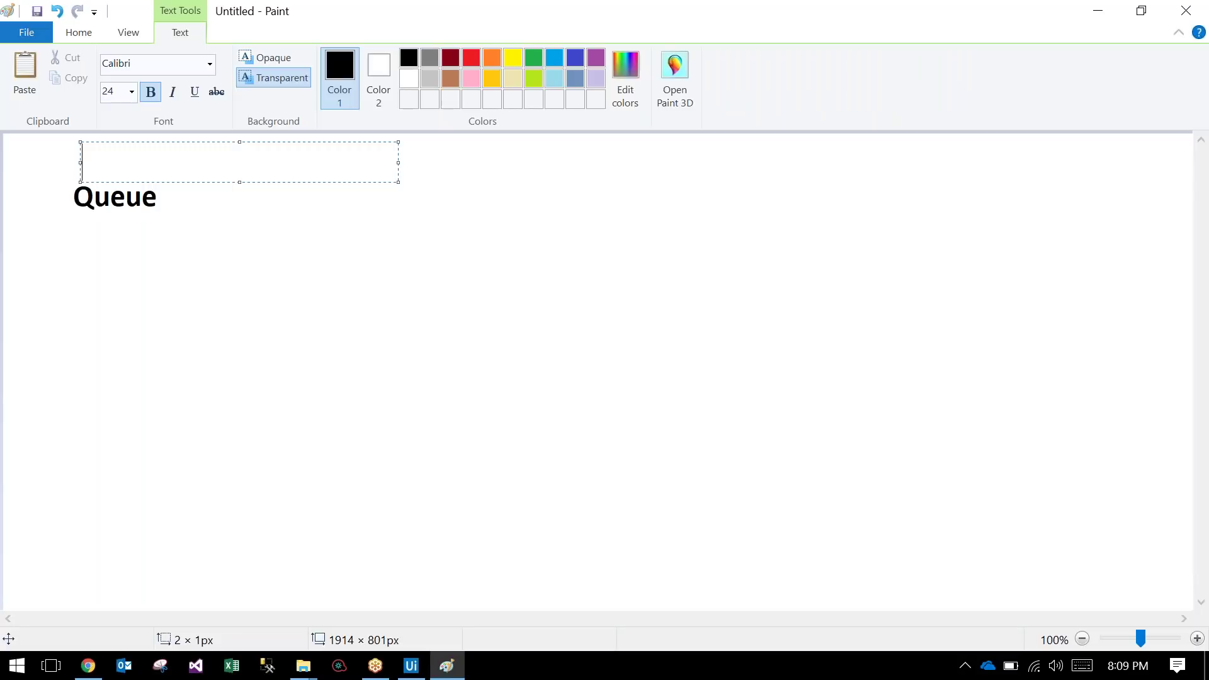
text(FIFO)
click(212, 208)
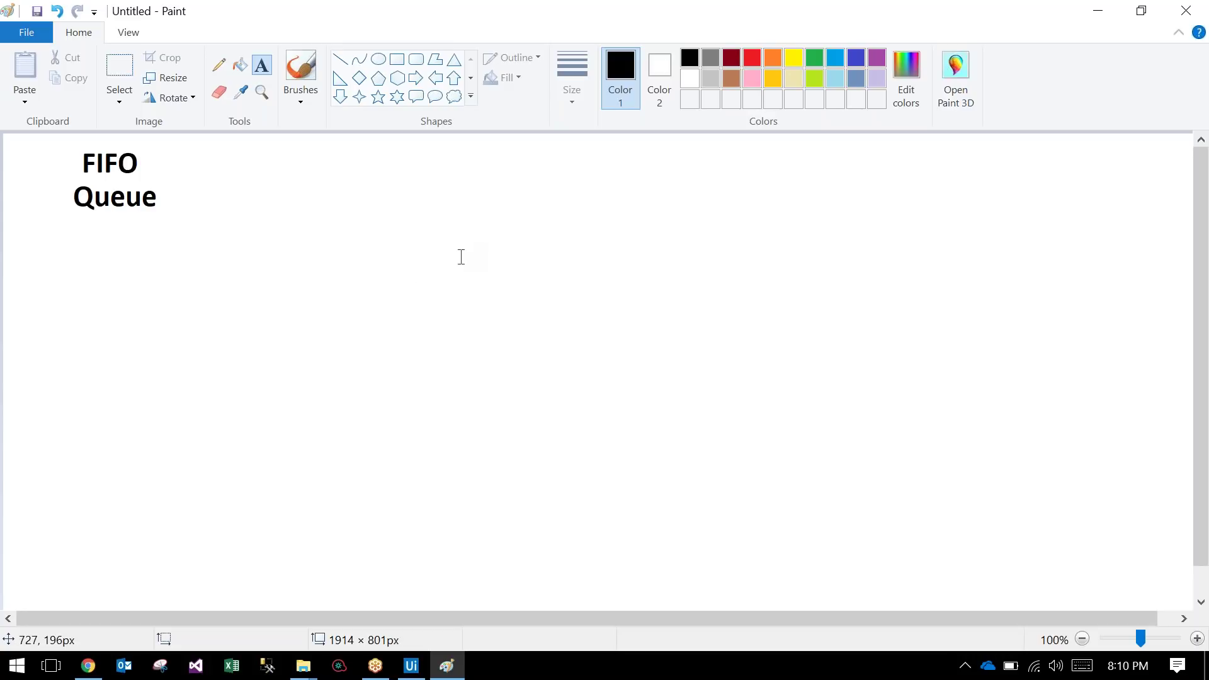
Step: Draw a rectangle about 563 × 79 px in the canvas's upper middle and label it "Personal Loan Process"
click(397, 60)
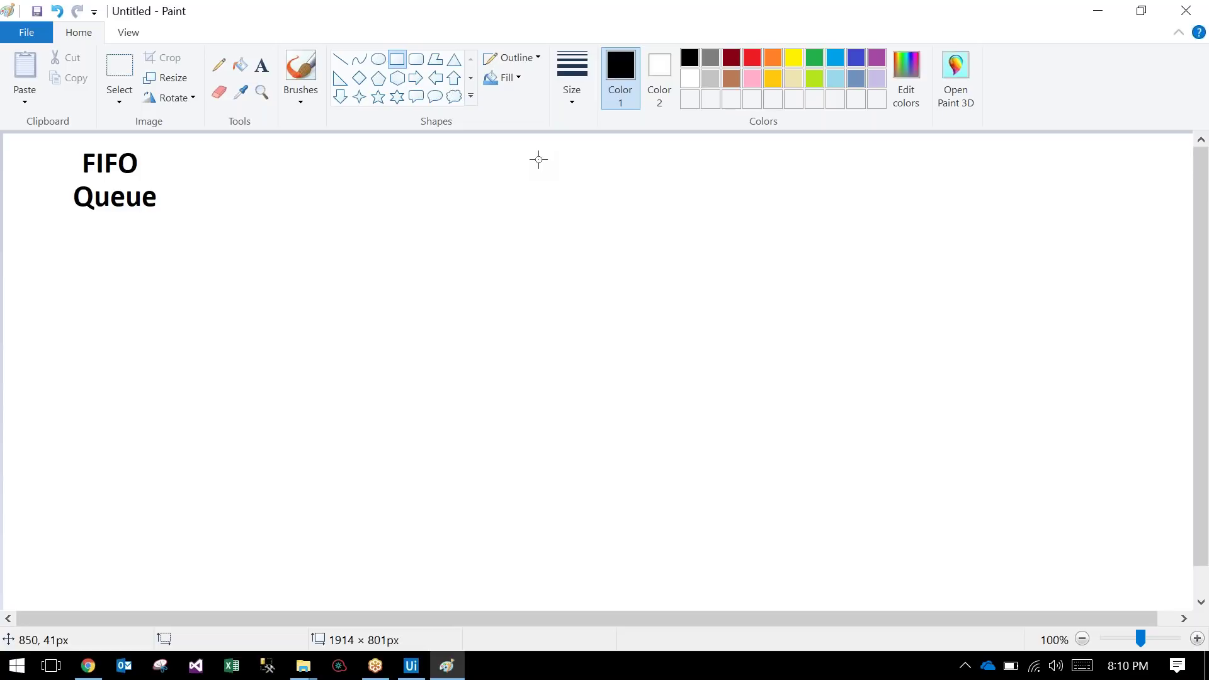
drag(561, 157, 915, 206)
click(261, 65)
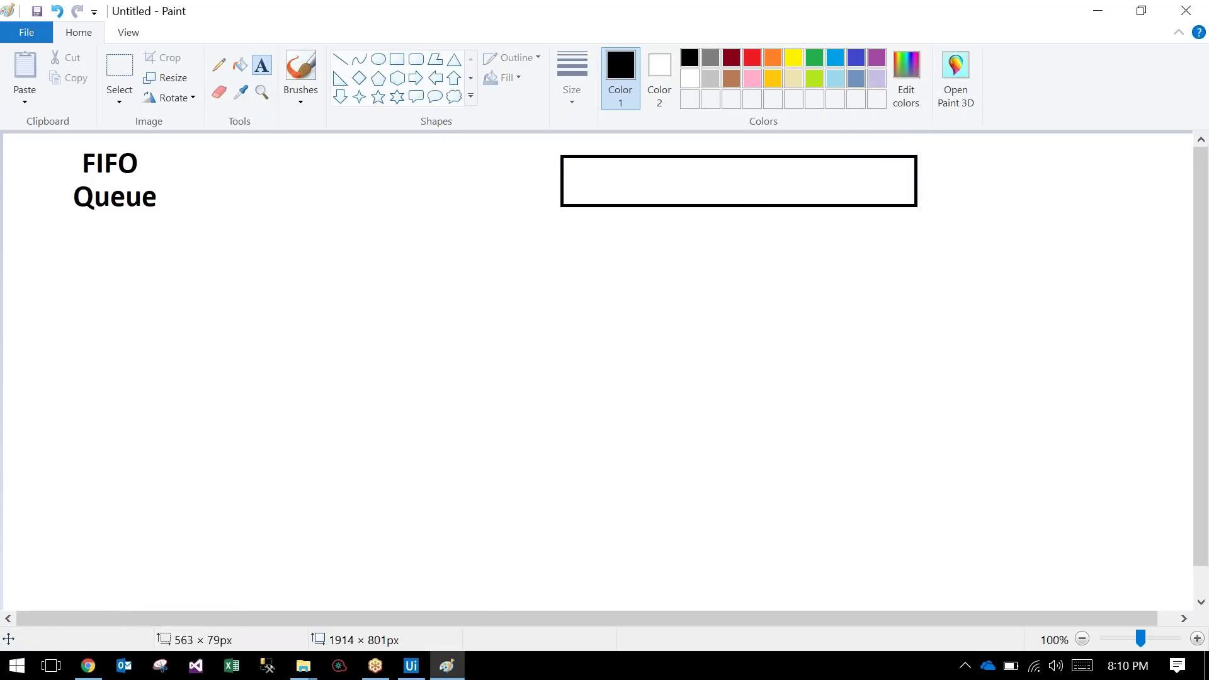
click(582, 176)
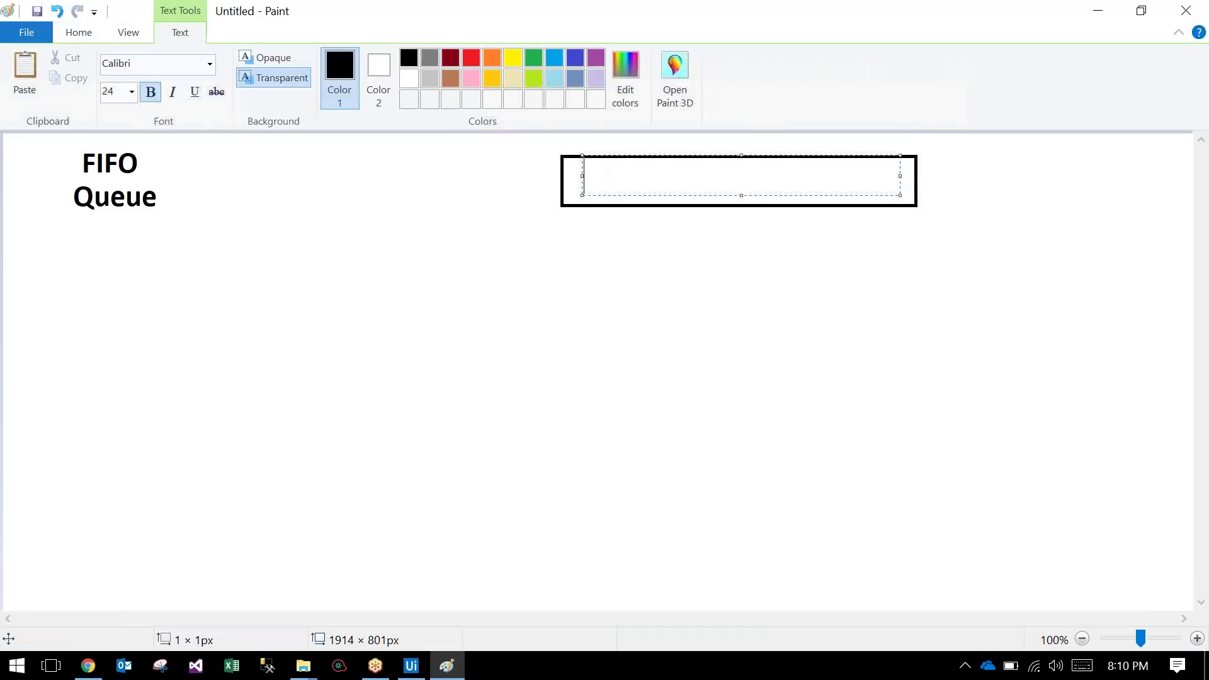
click(575, 182)
click(575, 184)
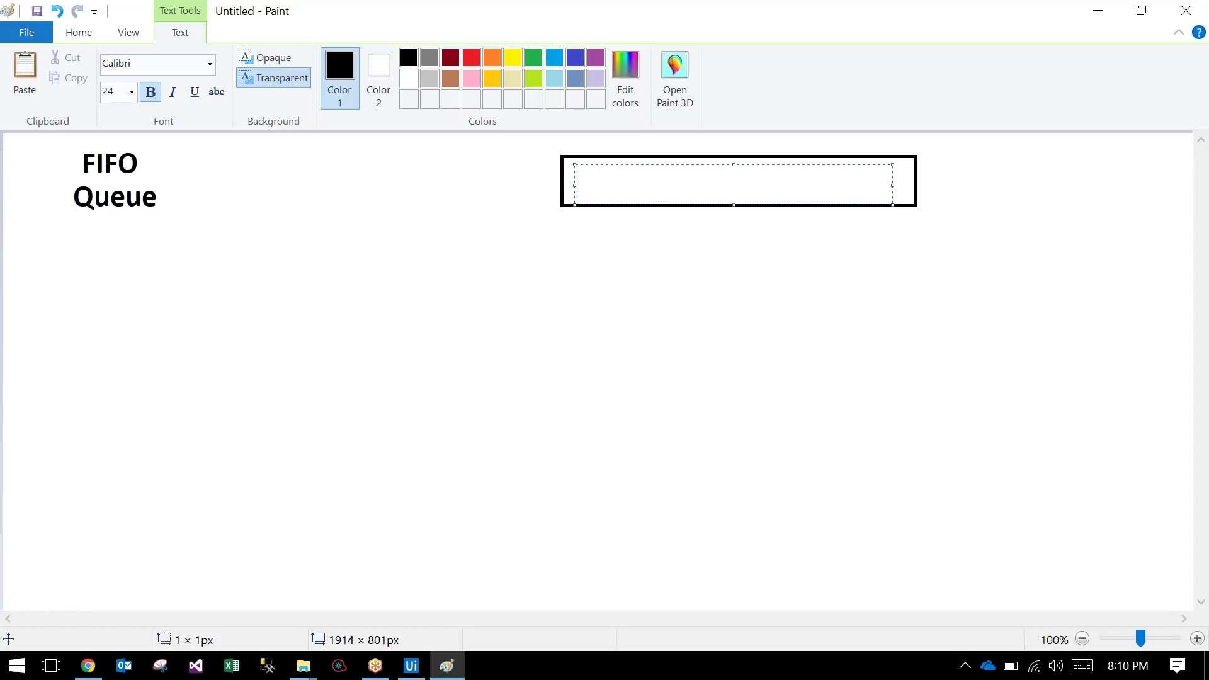
text(Personal Loan Prrocess)
click(683, 254)
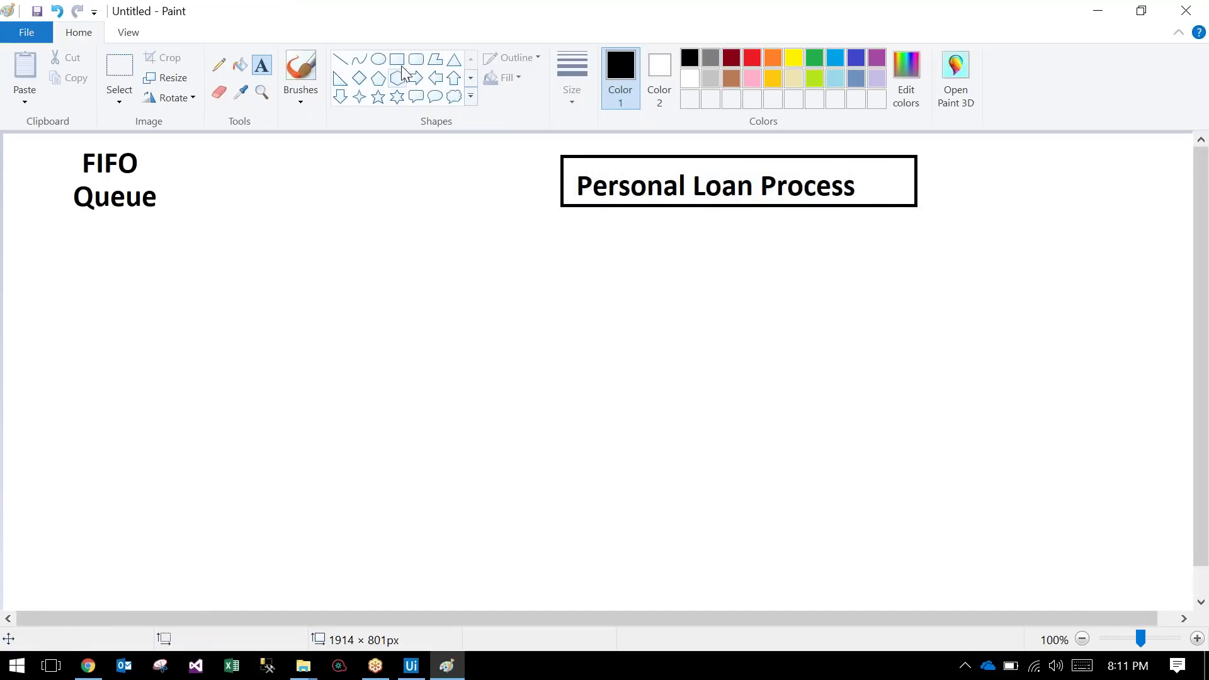
Step: Draw a person figure below and right of the process box: a circle about 67 × 68 px above a rounded rectangle about 81 × 111 px
click(378, 59)
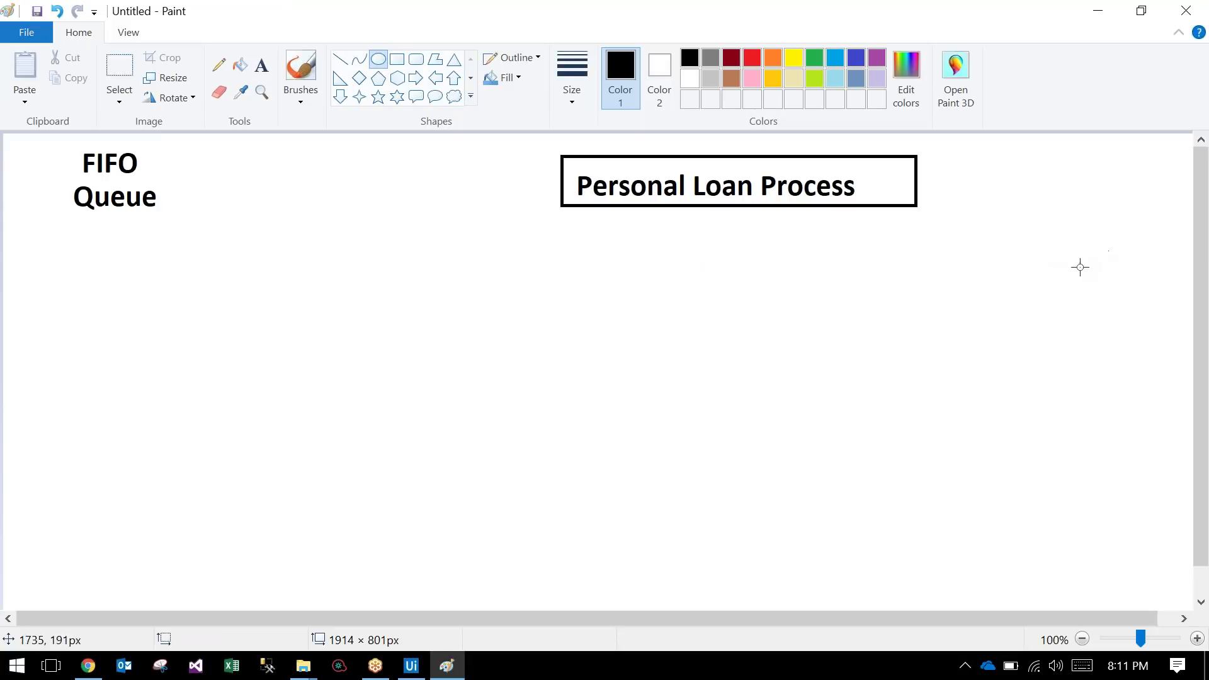
drag(1051, 239, 1094, 282)
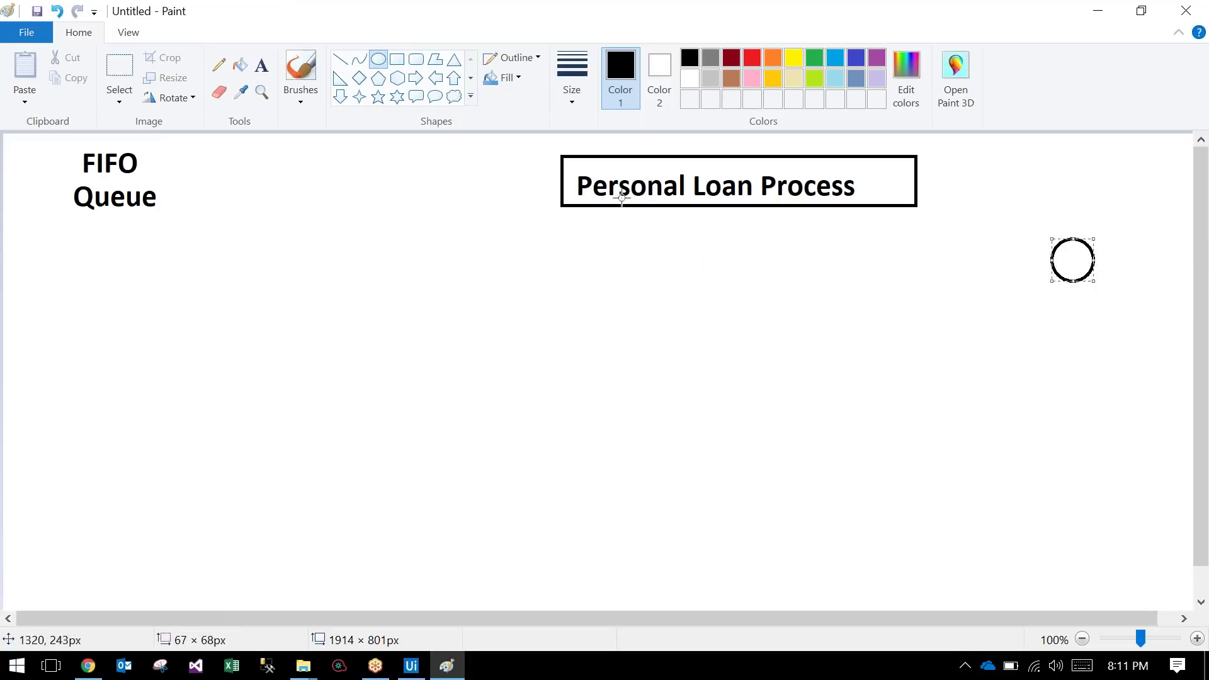
click(416, 59)
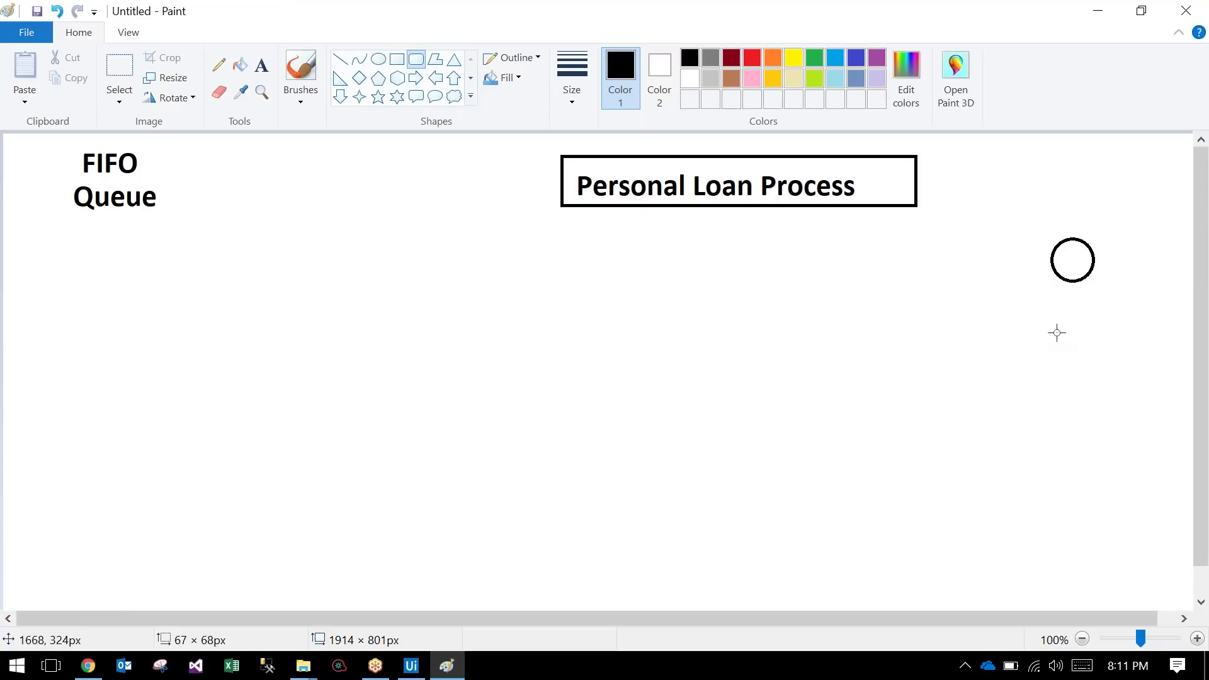
drag(1047, 283, 1098, 353)
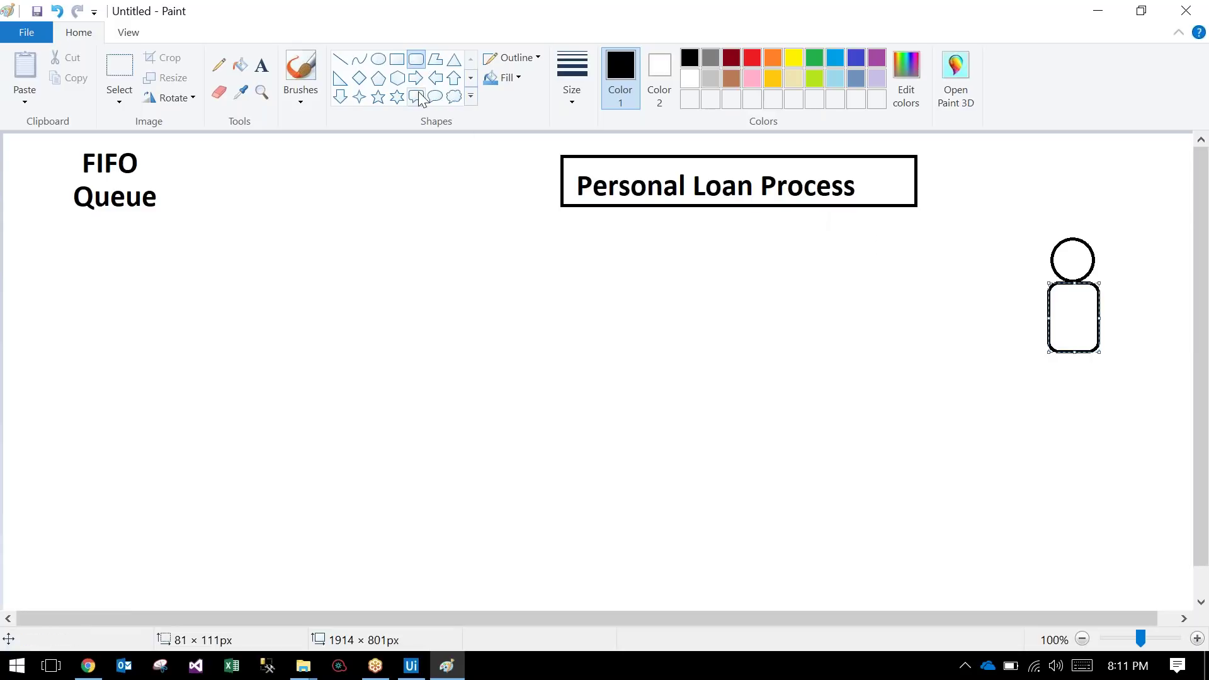
click(418, 65)
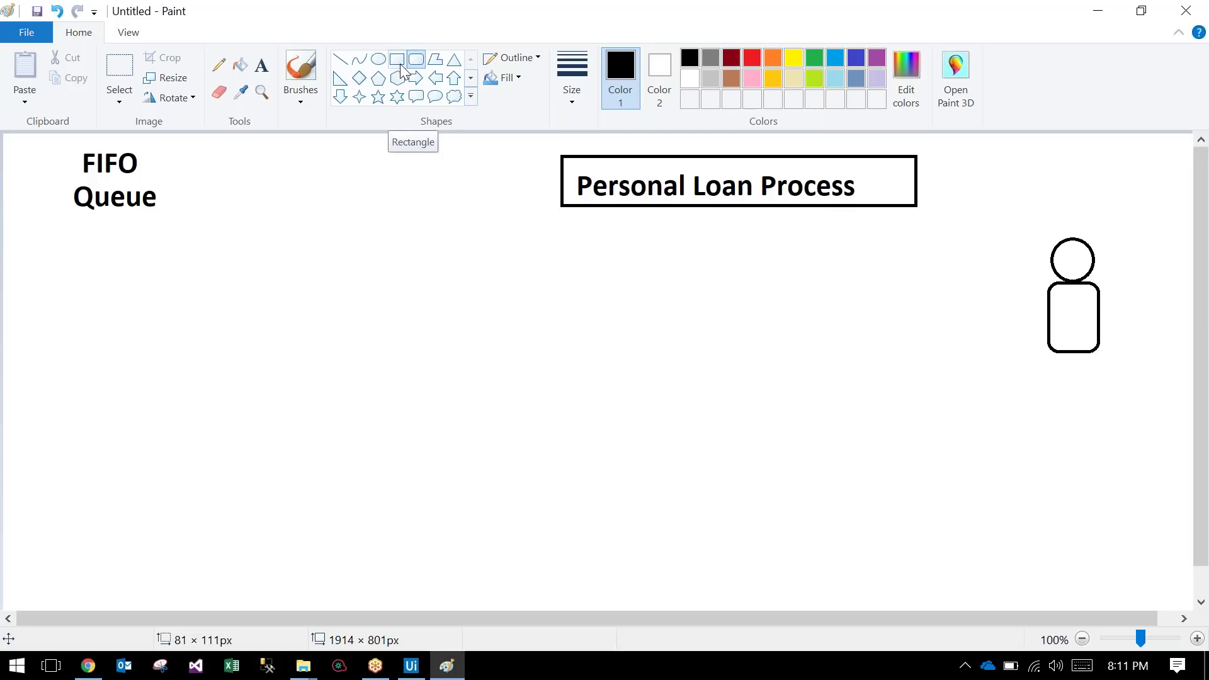
click(397, 59)
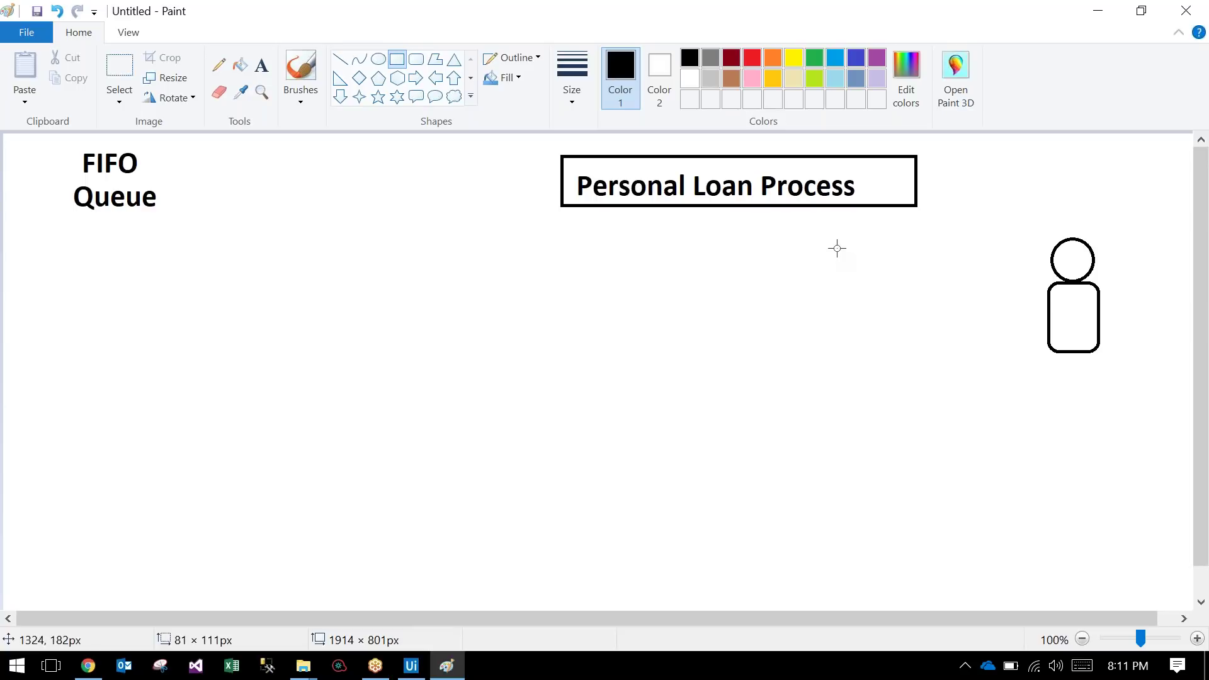
drag(844, 251, 980, 265)
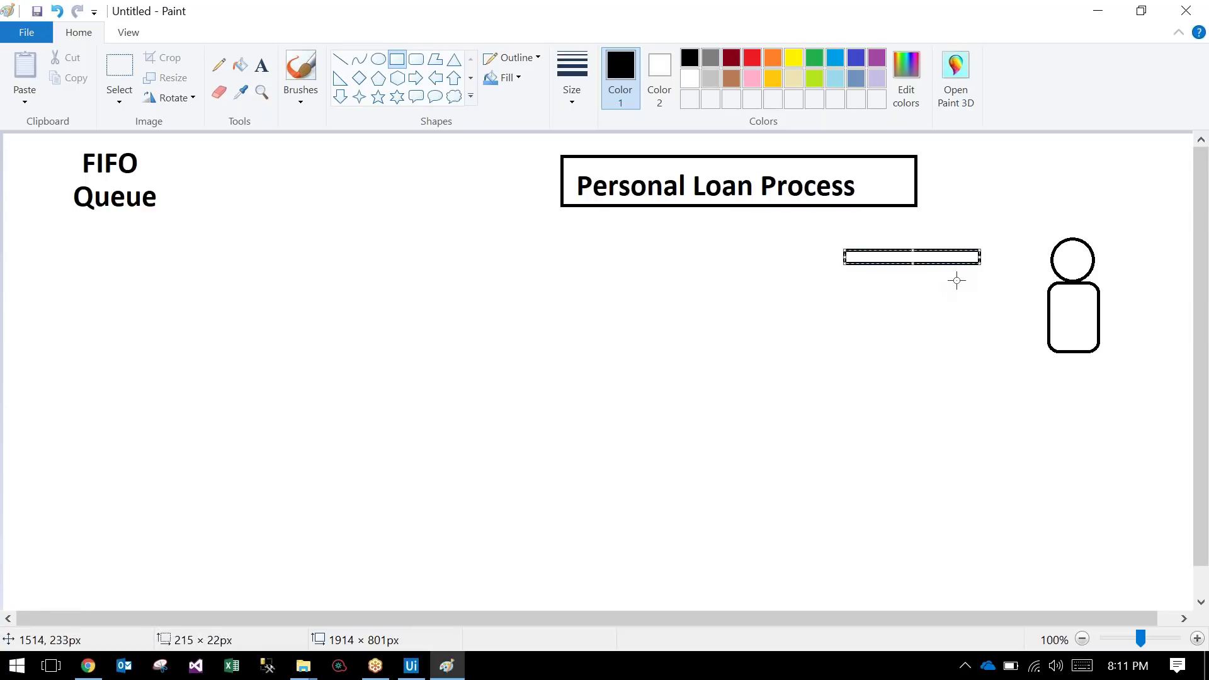
click(849, 292)
click(119, 69)
drag(832, 242, 993, 279)
key(Delete)
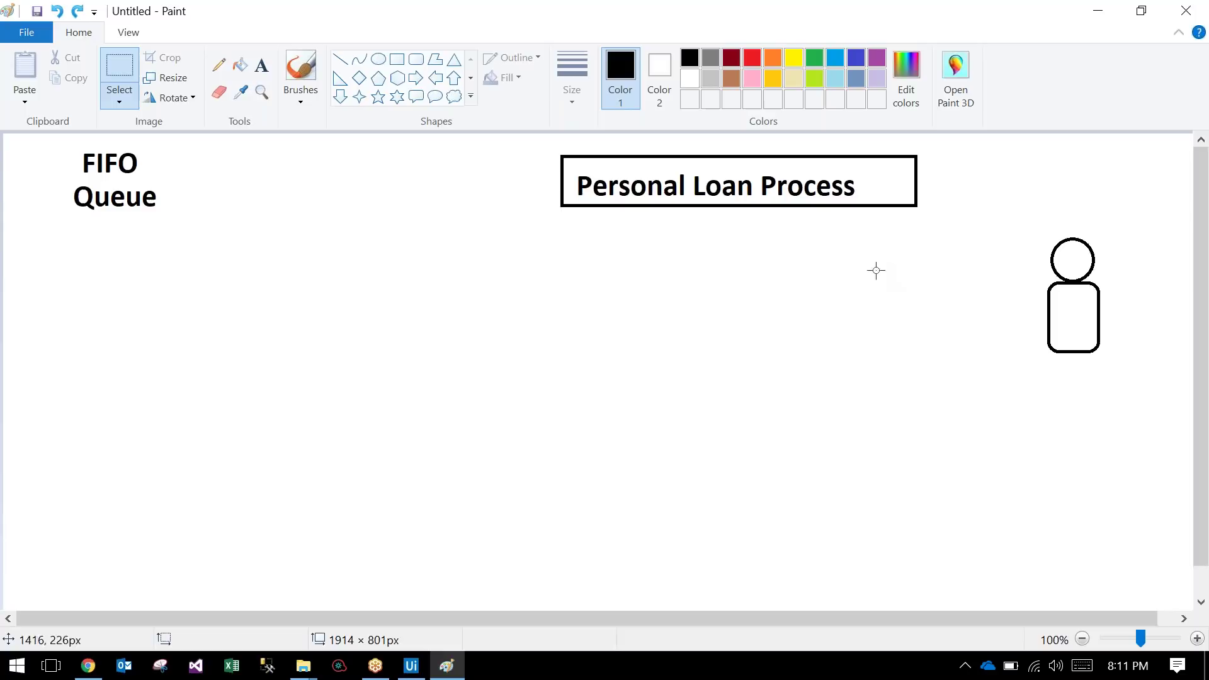
Step: Draw four stacked rectangles, each about 185 × 40 px, to the left of the person figure
click(397, 59)
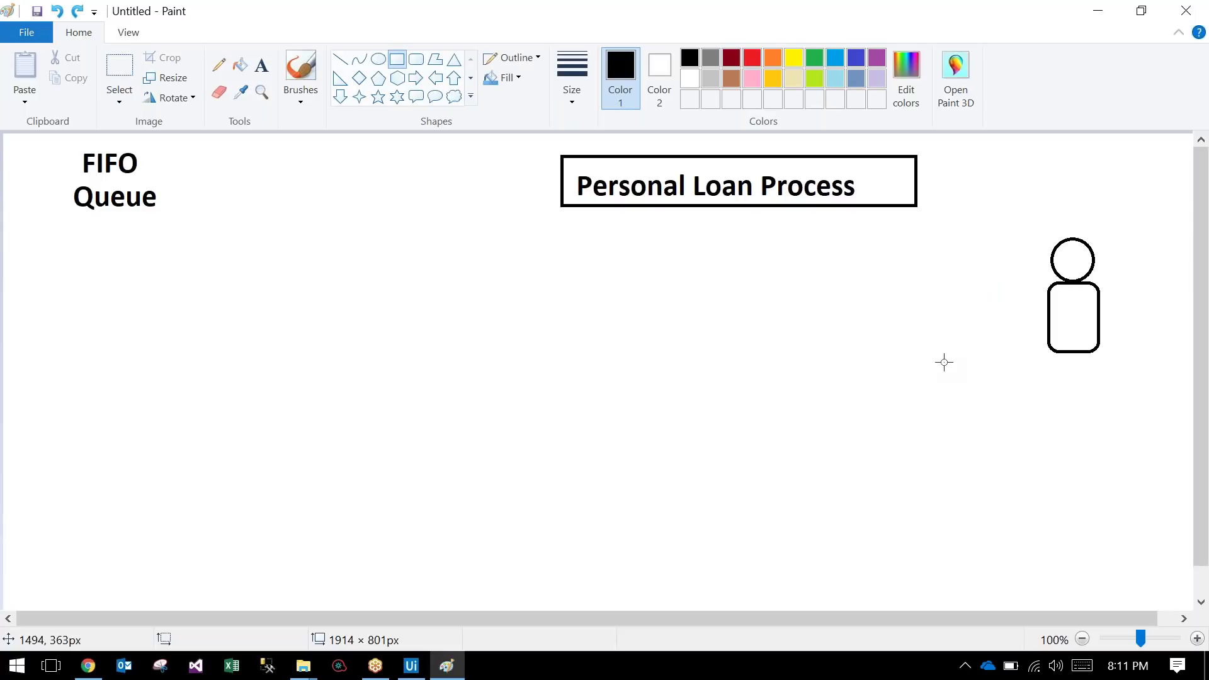
drag(859, 260, 977, 287)
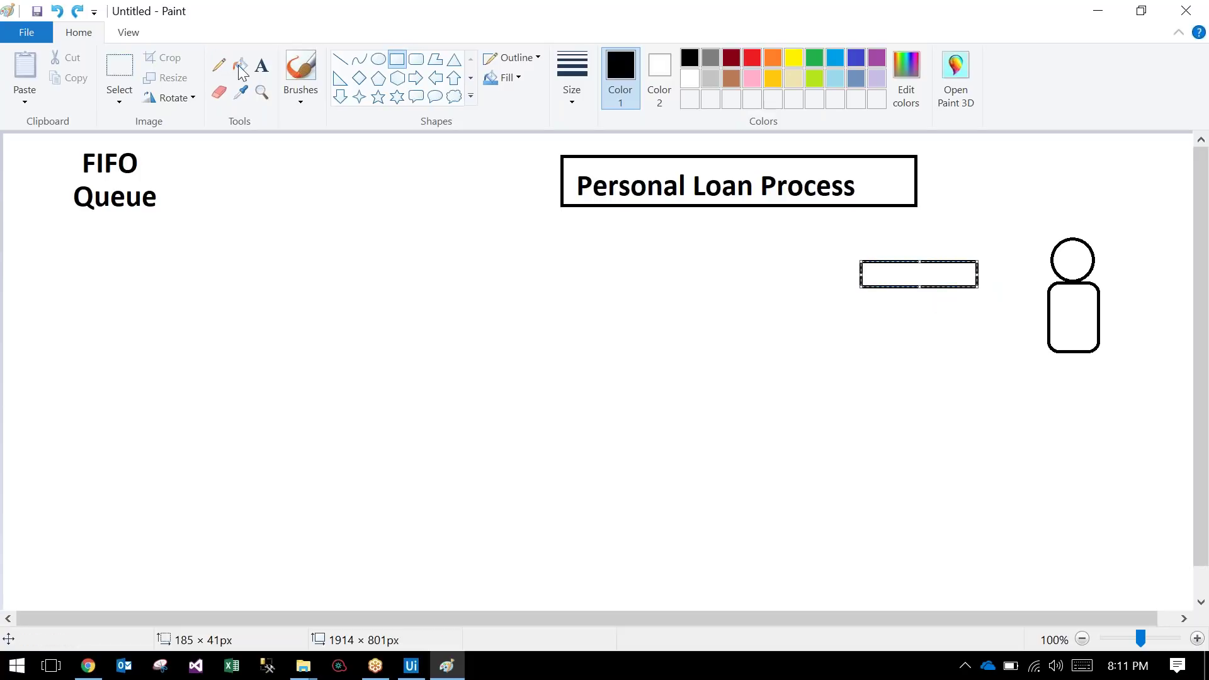
drag(860, 301, 977, 325)
mouse_move(863, 340)
mouse_down()
mouse_move(905, 361)
mouse_move(981, 363)
mouse_up()
drag(866, 379, 984, 402)
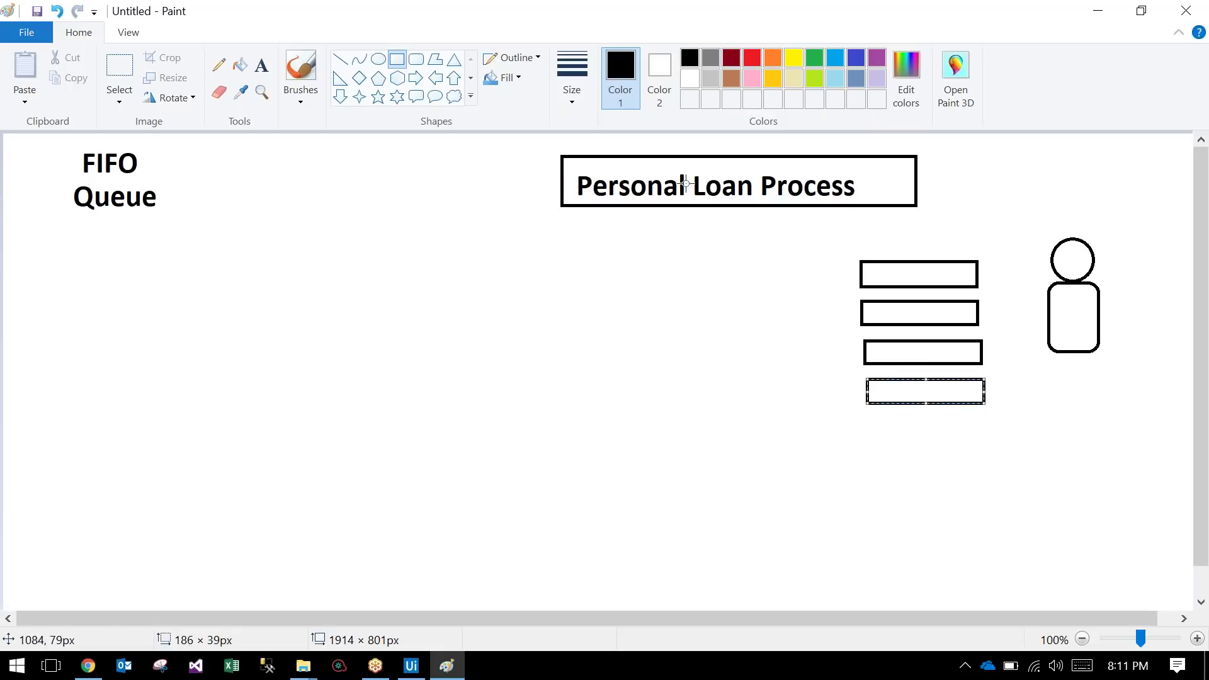
Step: Number the four stacked rectangles 1, 2, 3 and 4 from top to bottom in 18-point bold text
click(262, 65)
click(899, 277)
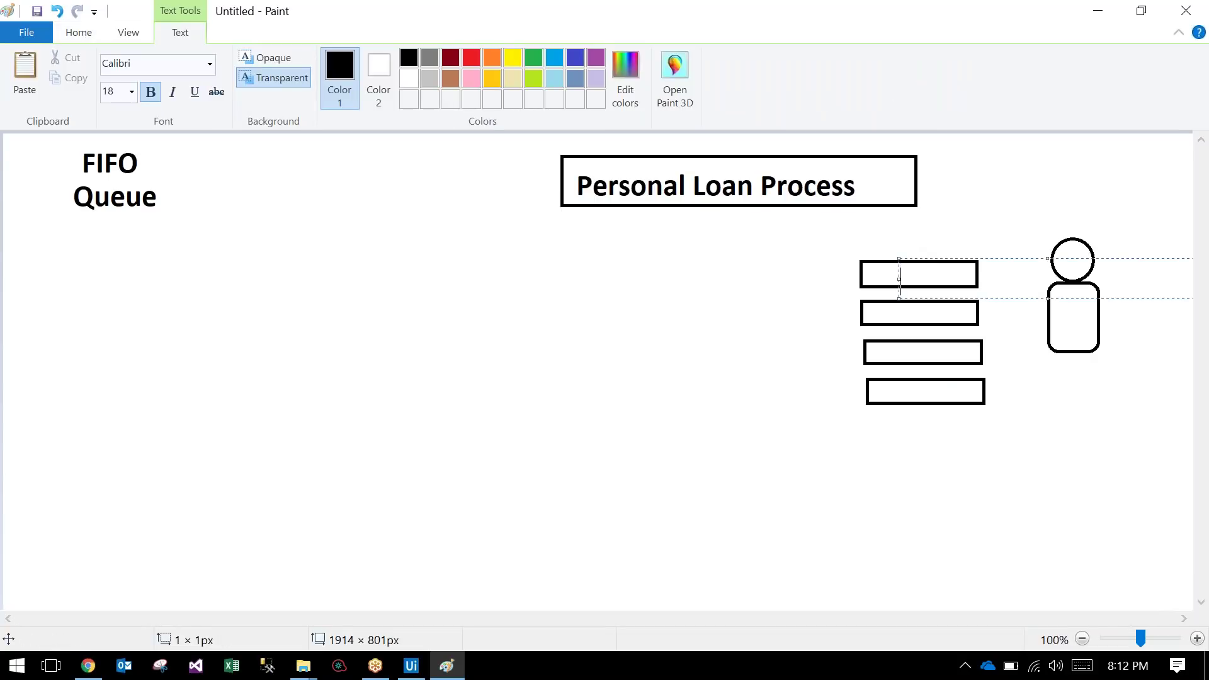
click(902, 312)
click(902, 312)
click(910, 351)
click(907, 351)
click(912, 389)
click(911, 390)
click(822, 404)
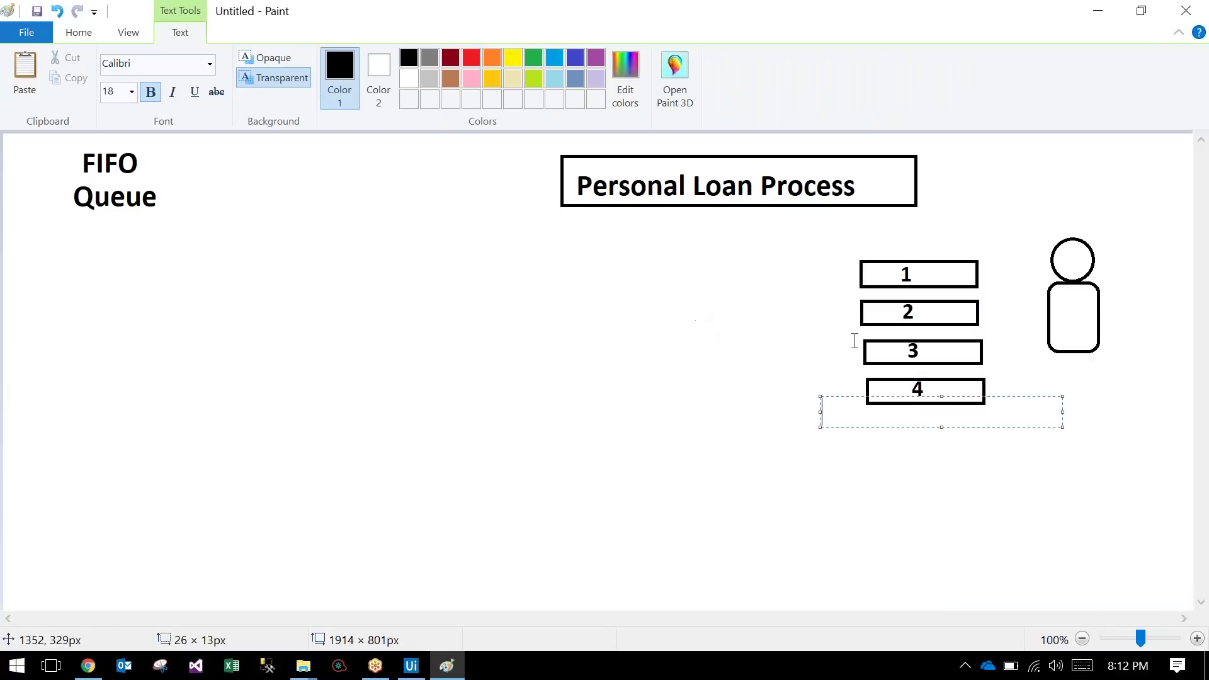
Step: Select the whole person figure beside the numbered rectangles with a rectangular selection
click(129, 33)
click(82, 34)
click(119, 66)
drag(1028, 221, 1127, 410)
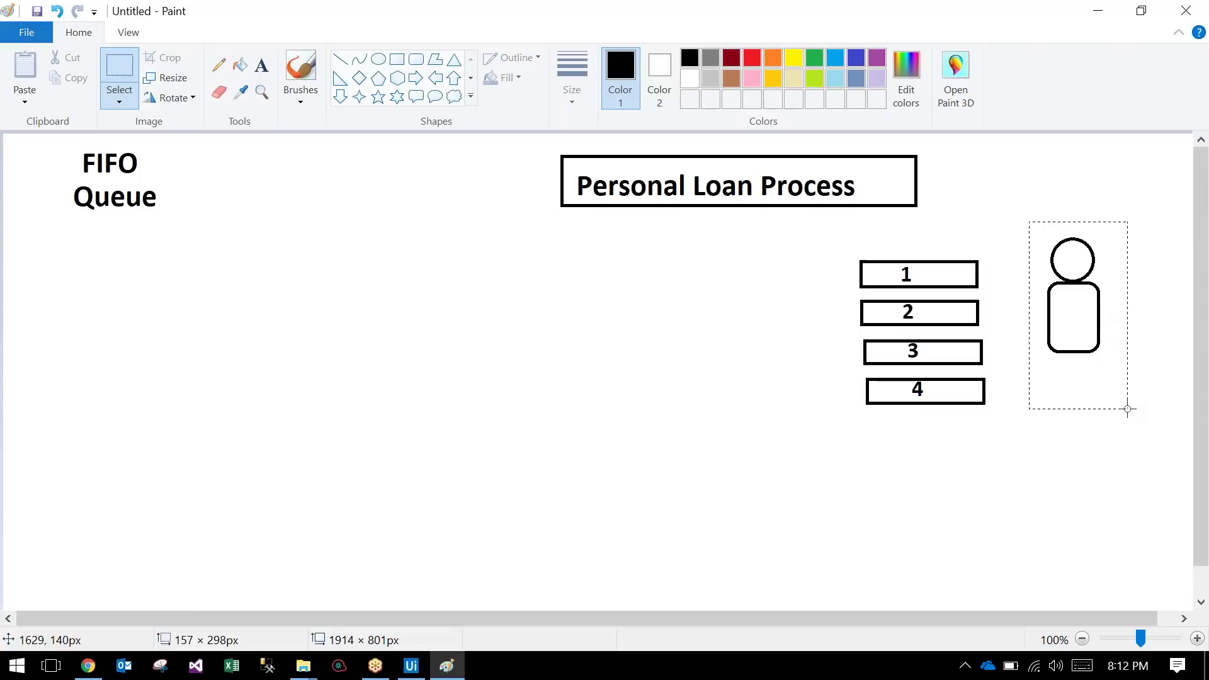